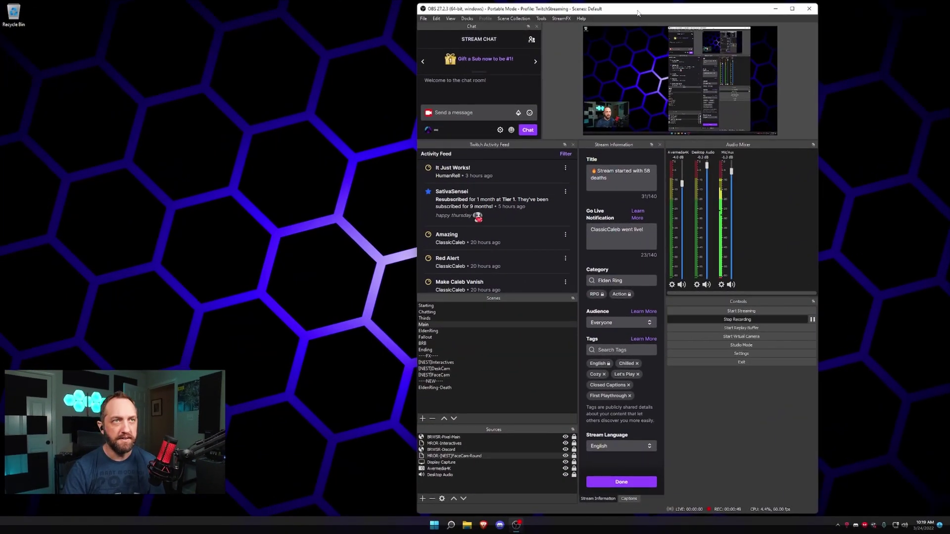
Add the existing ElgatoFaceCam video capture device as a new source in the scene
drag(638, 12, 648, 12)
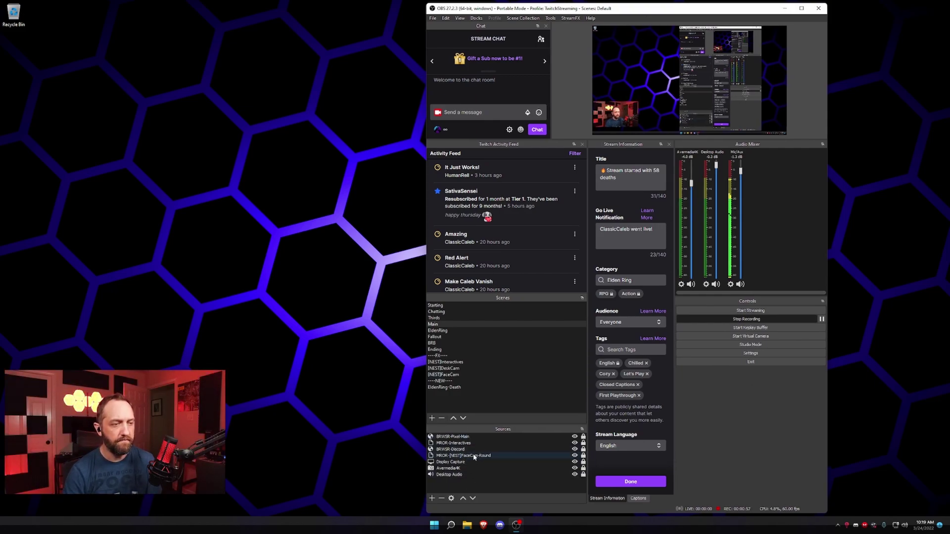
click(432, 499)
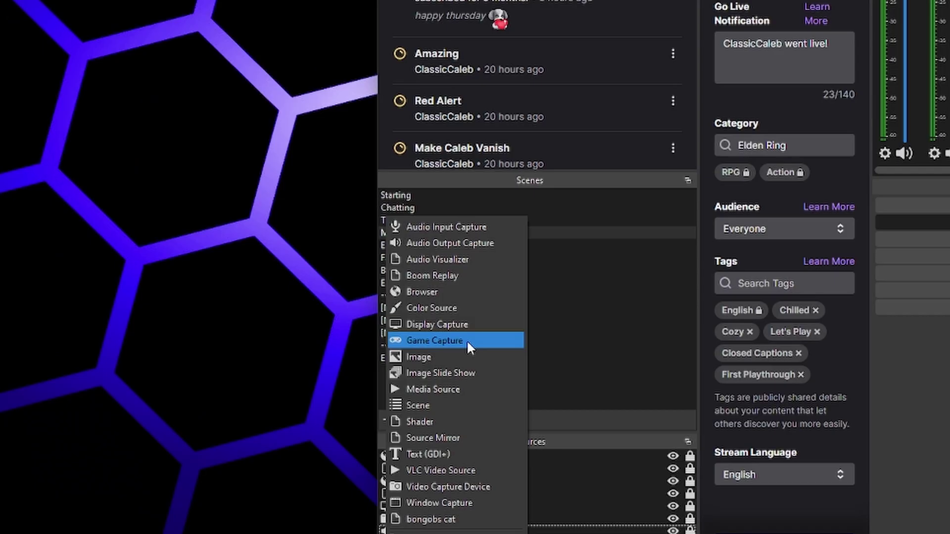
click(457, 486)
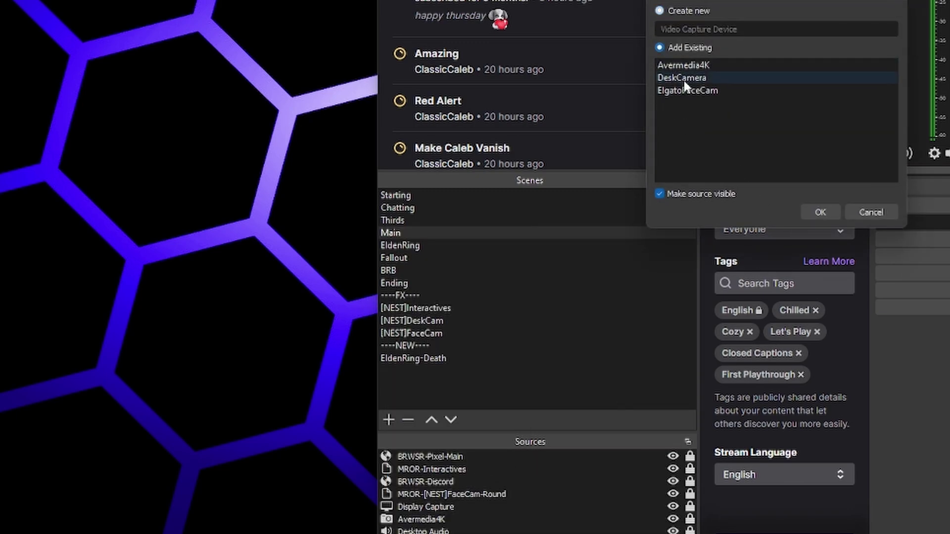
click(689, 90)
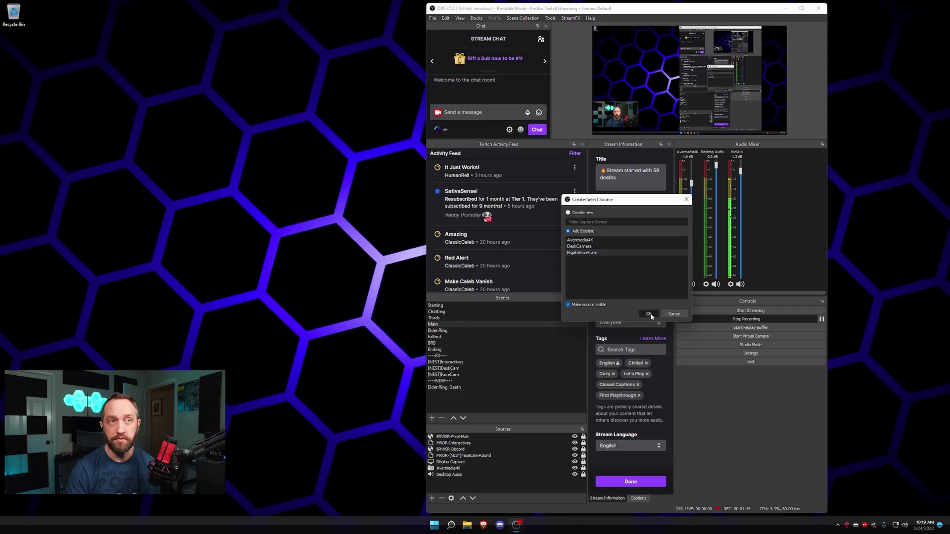
click(829, 212)
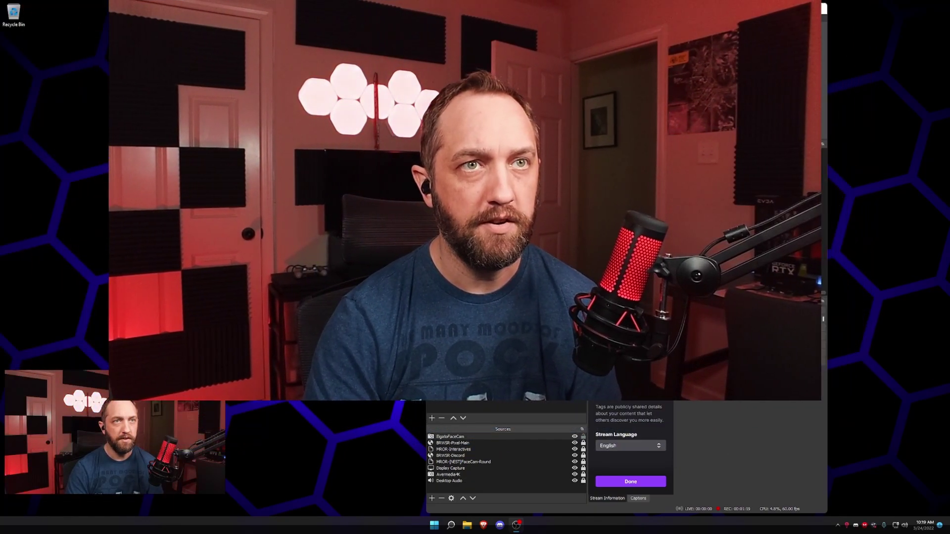
Shrink the ElgatoFaceCam in the preview and bring up its filters
drag(759, 108, 647, 62)
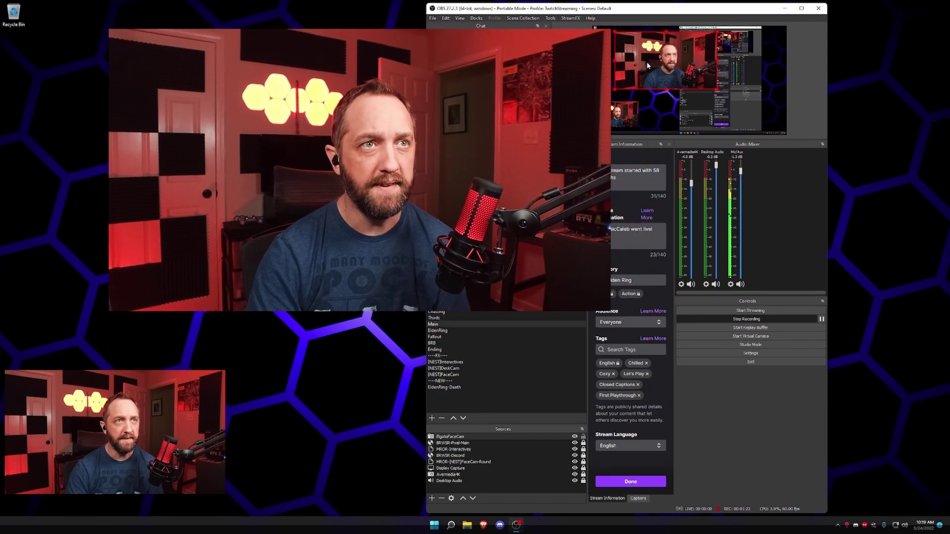
right_click(485, 435)
click(501, 427)
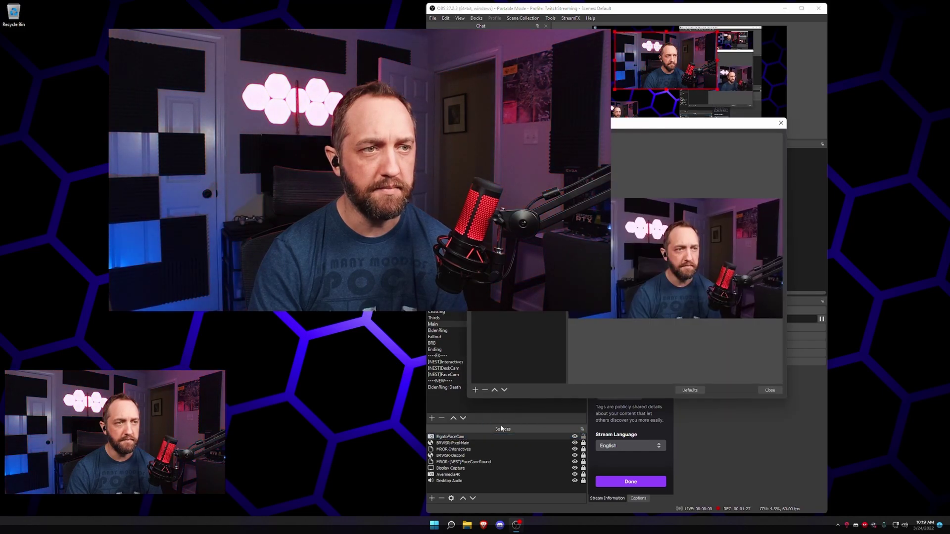
Add an Image Mask/Blend filter to the face cam using the 4-3_normal.png mask file
click(642, 374)
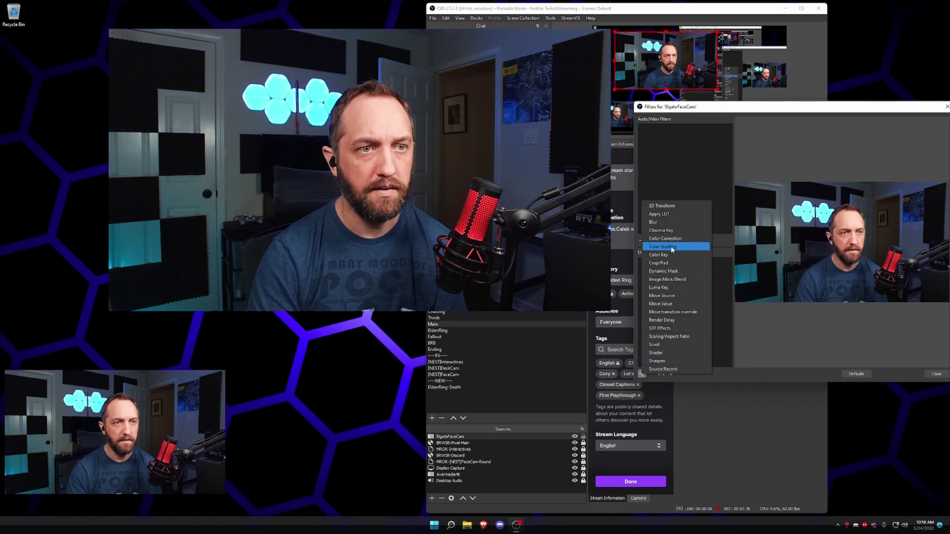
click(674, 279)
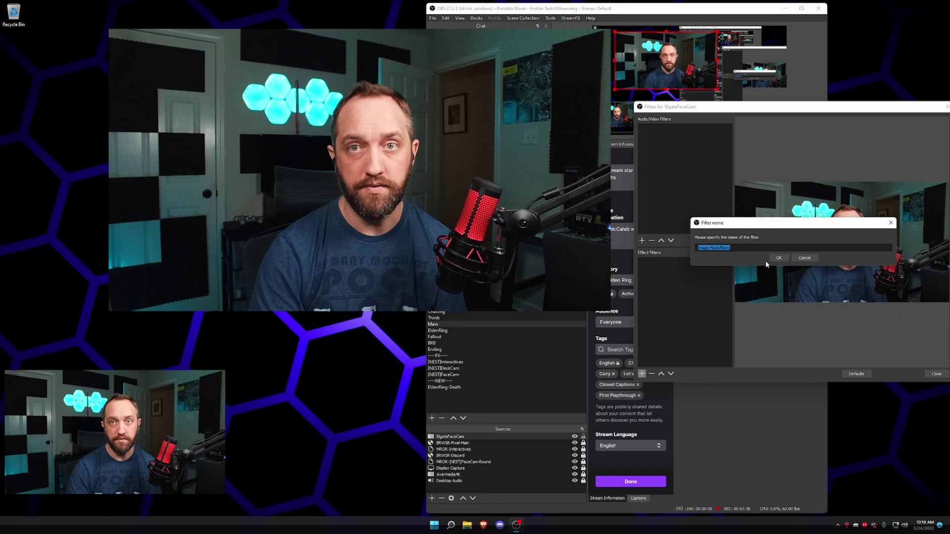
click(778, 258)
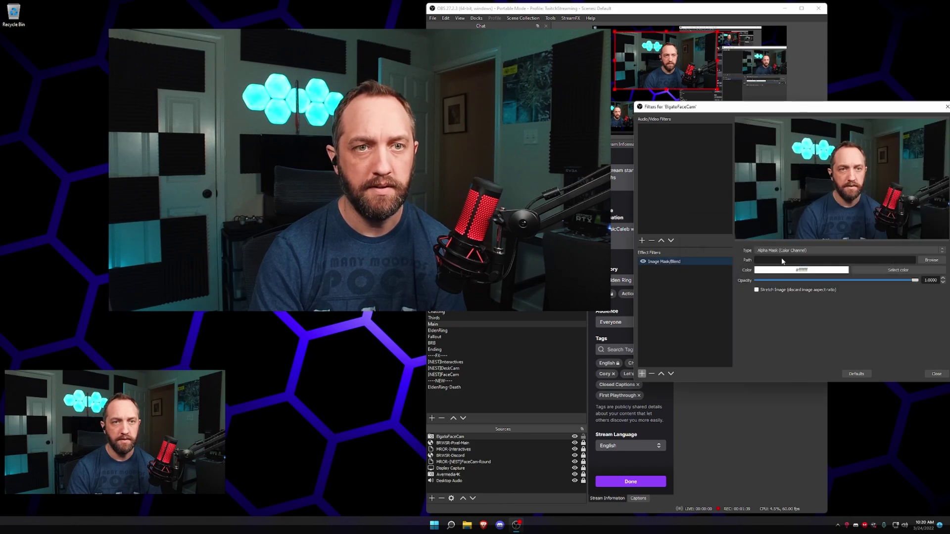
click(928, 260)
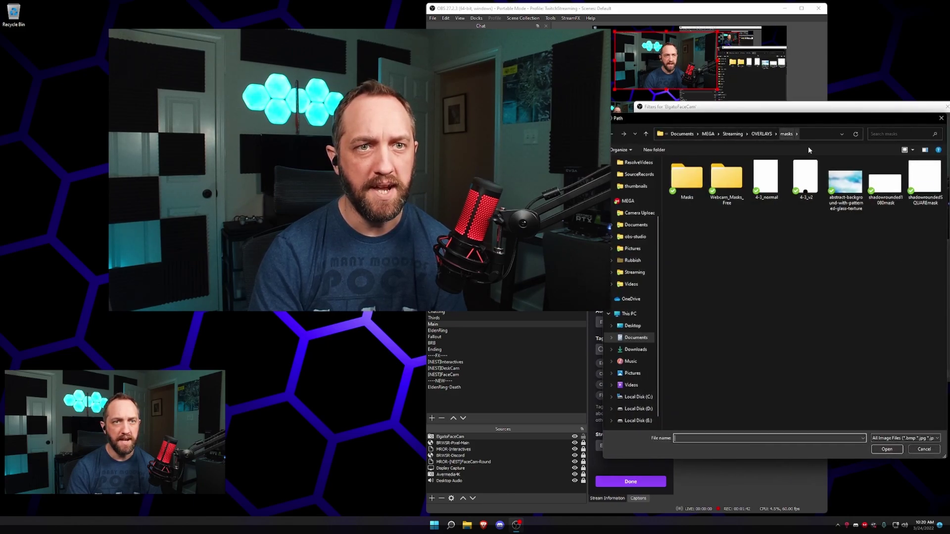
click(769, 178)
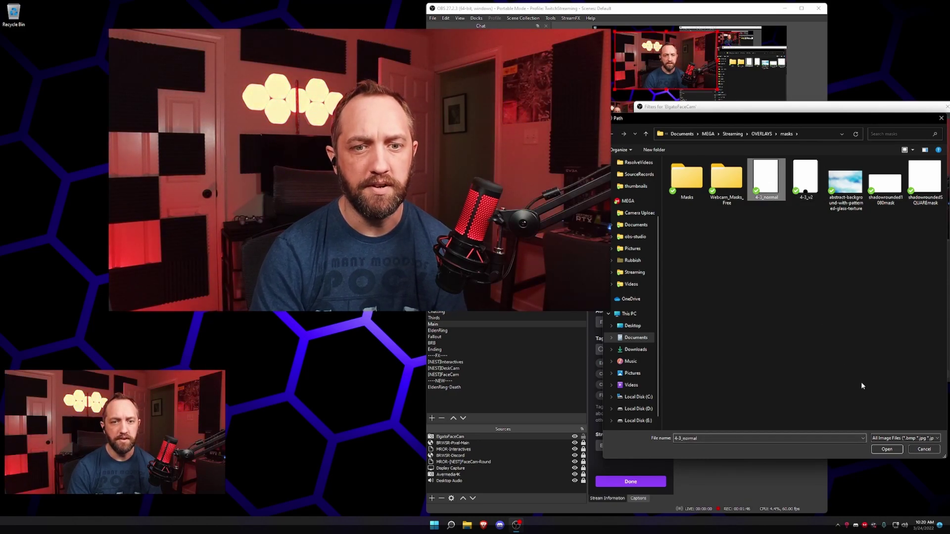
click(887, 450)
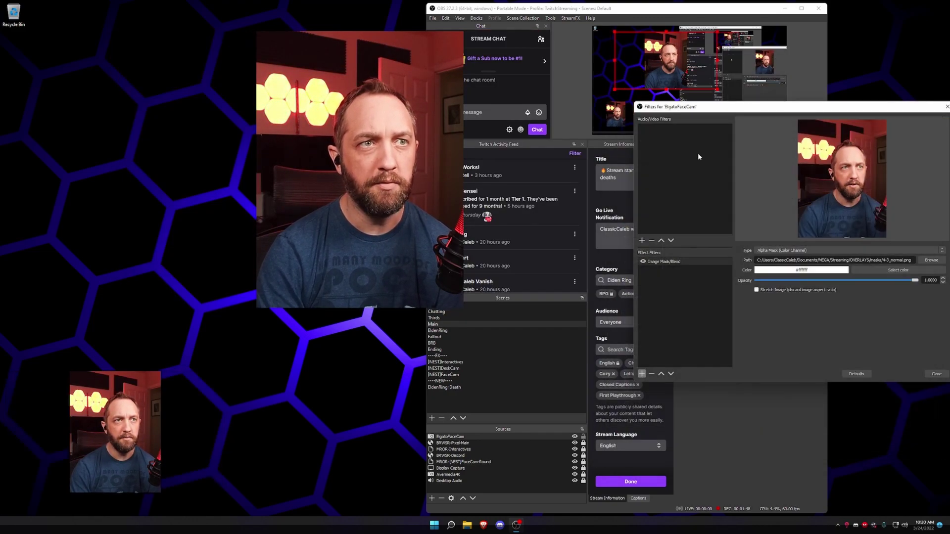
drag(756, 109, 728, 144)
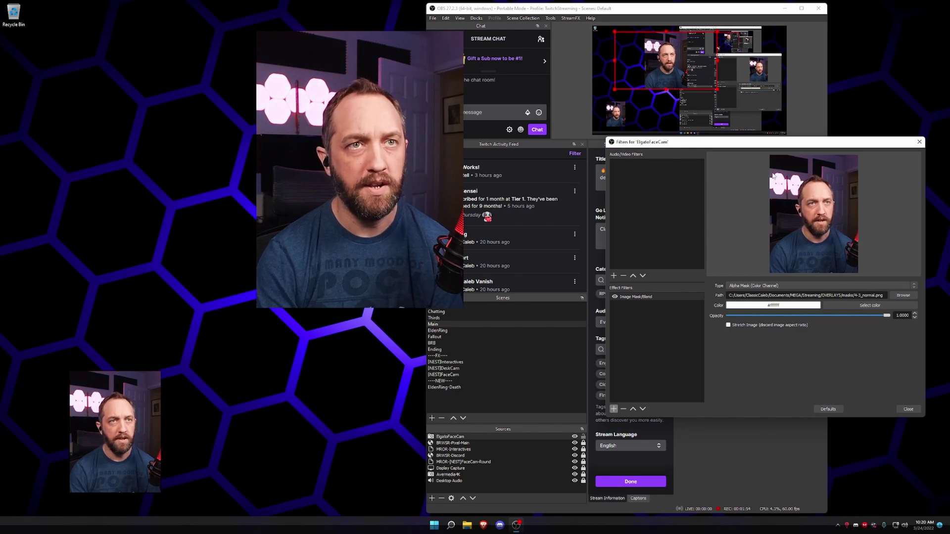
drag(762, 145, 719, 157)
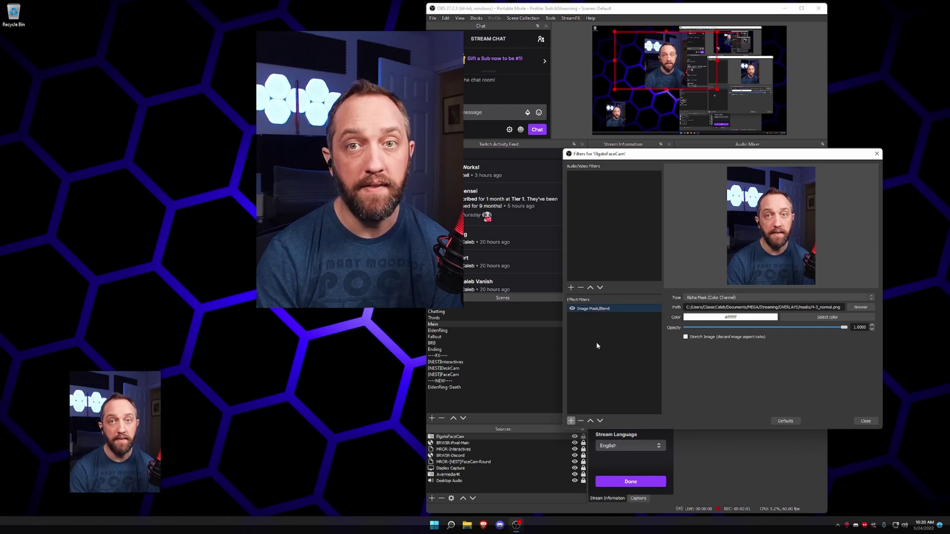
Delete the Image Mask/Blend filter and remove the ElgatoFaceCam source from the scene
click(583, 422)
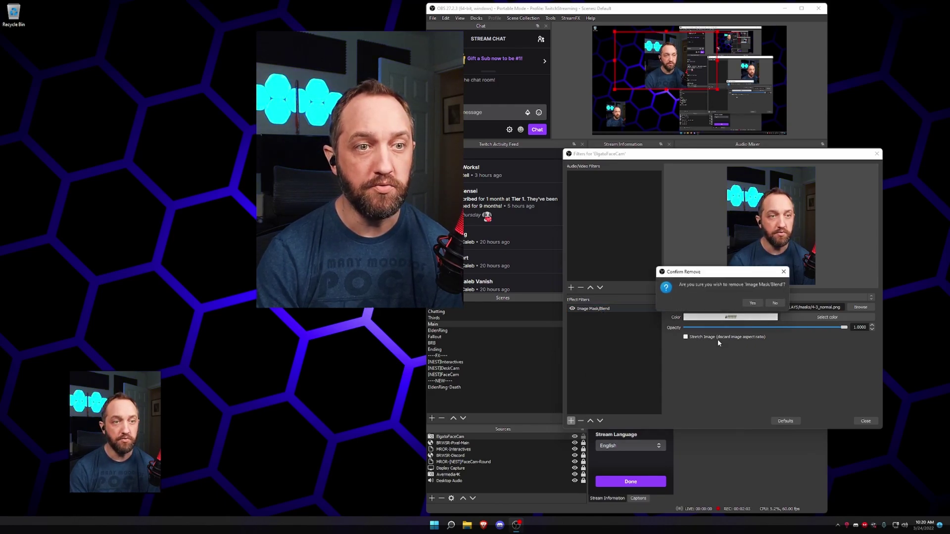
click(749, 302)
click(865, 421)
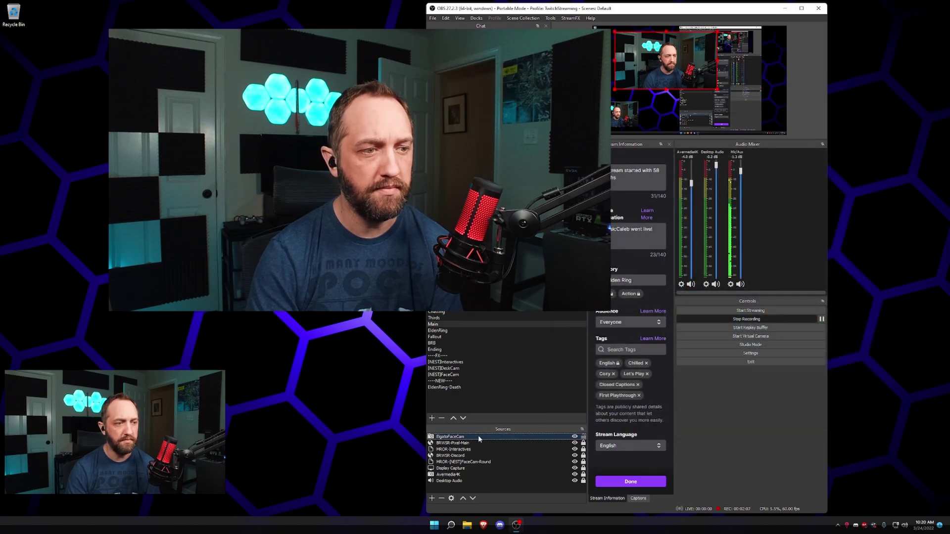
click(441, 499)
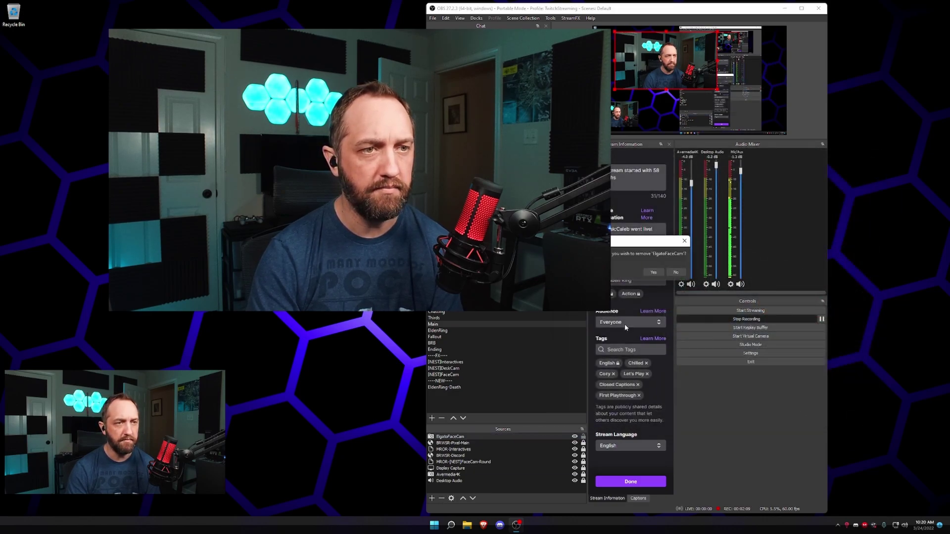
click(653, 273)
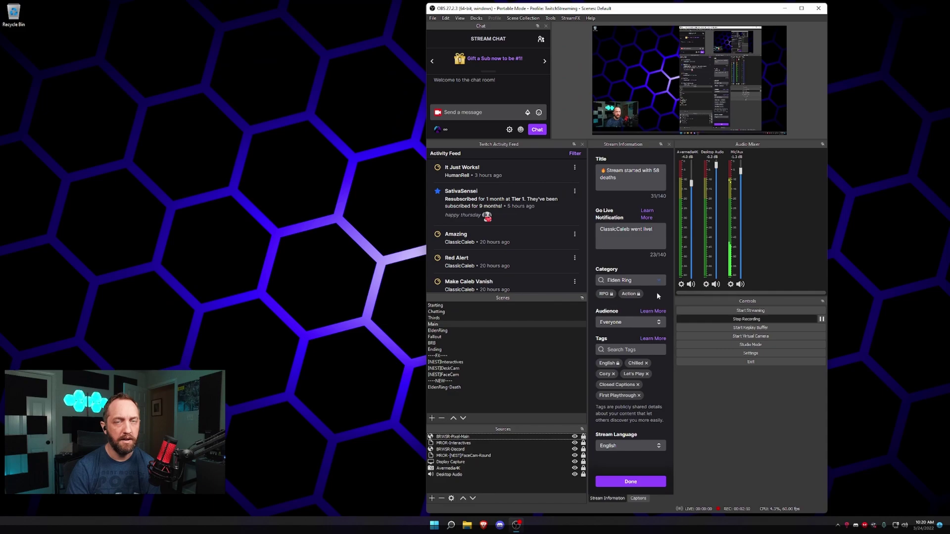
Start a new Source Mirror source named 4x4Camera
click(433, 500)
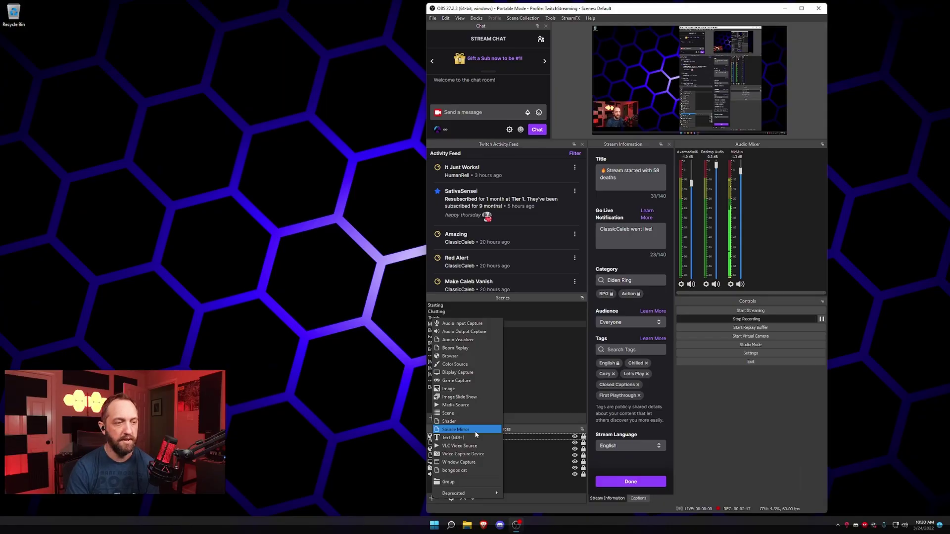
click(476, 434)
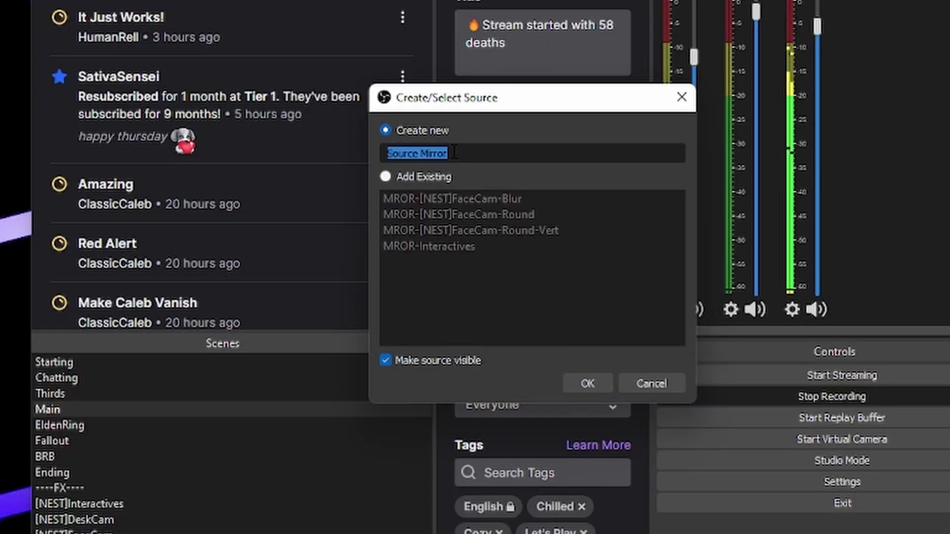
text(4x)
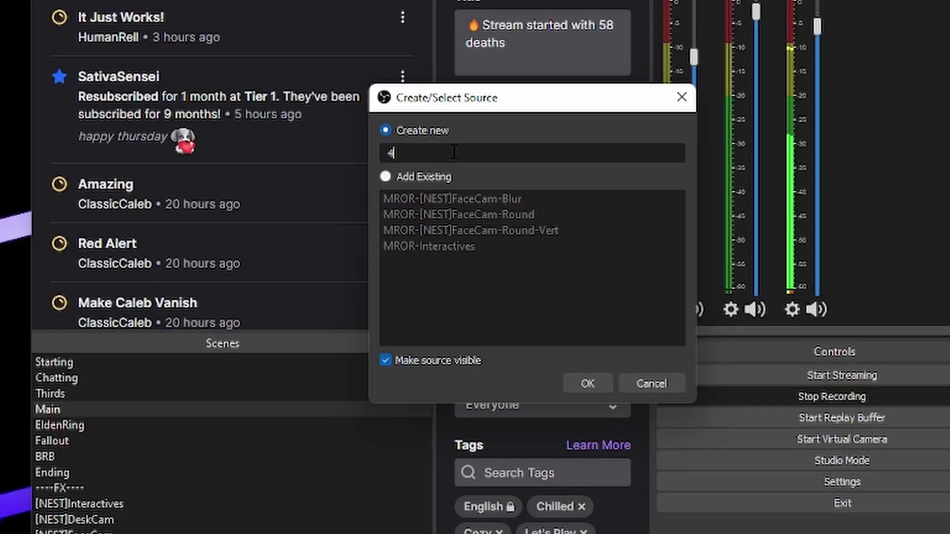
text(4)
text(Camera)
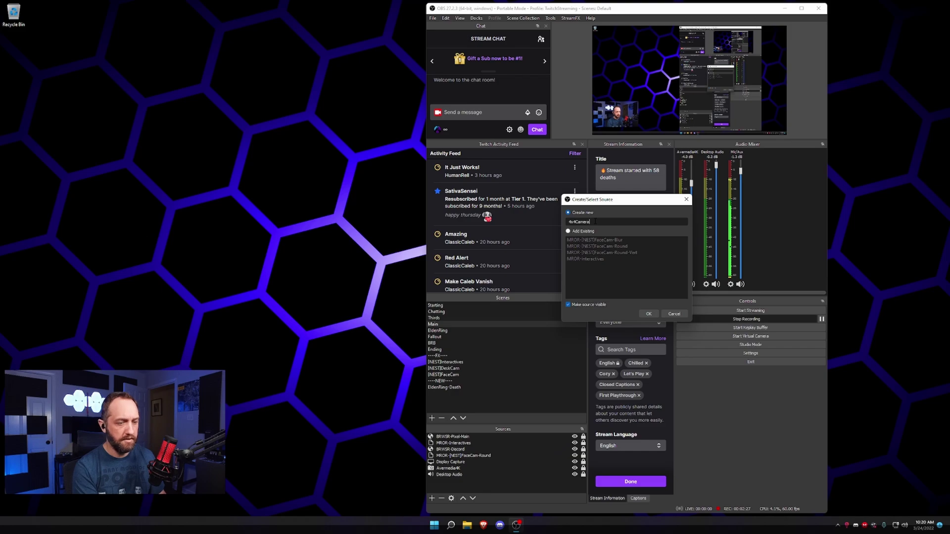
Create the 4x4Camera mirror and choose ElgatoFaceCam as the source it copies
click(648, 314)
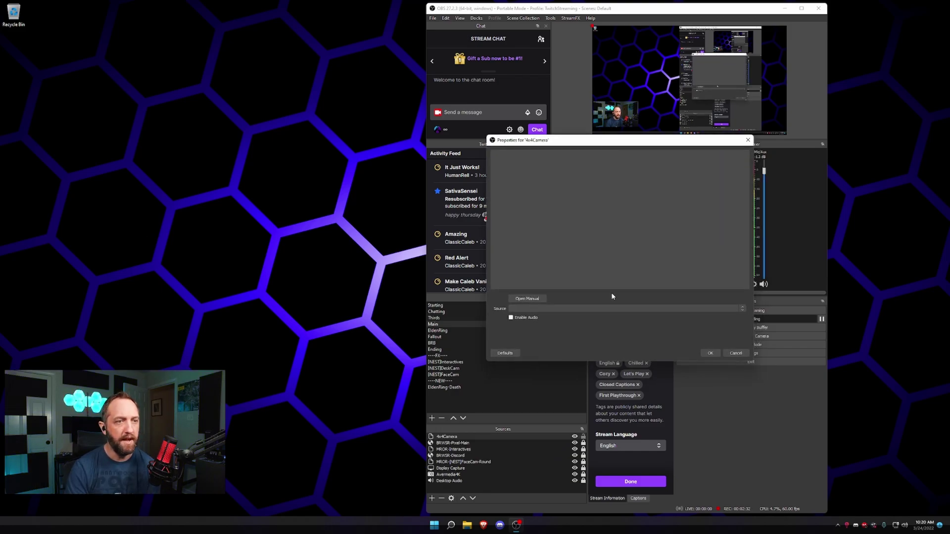
click(741, 309)
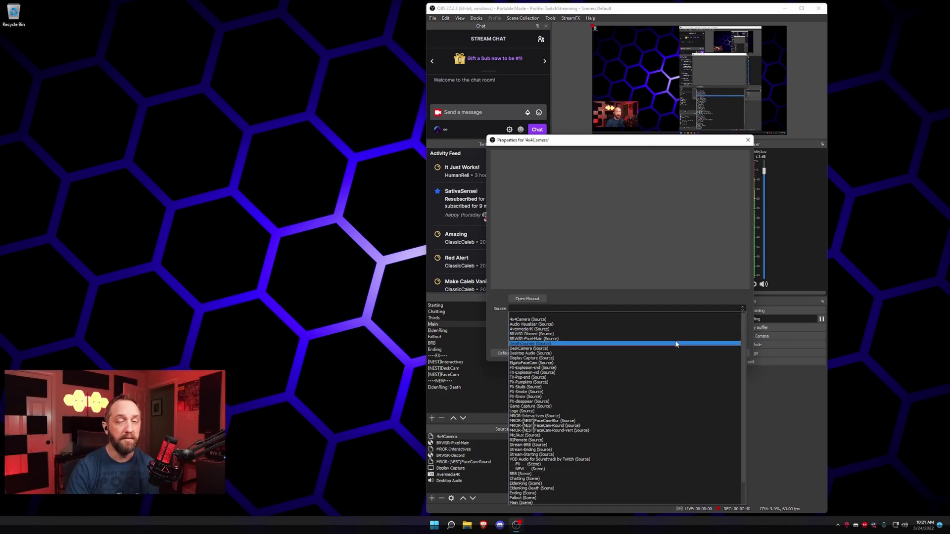
scroll(584, 347, down, 1)
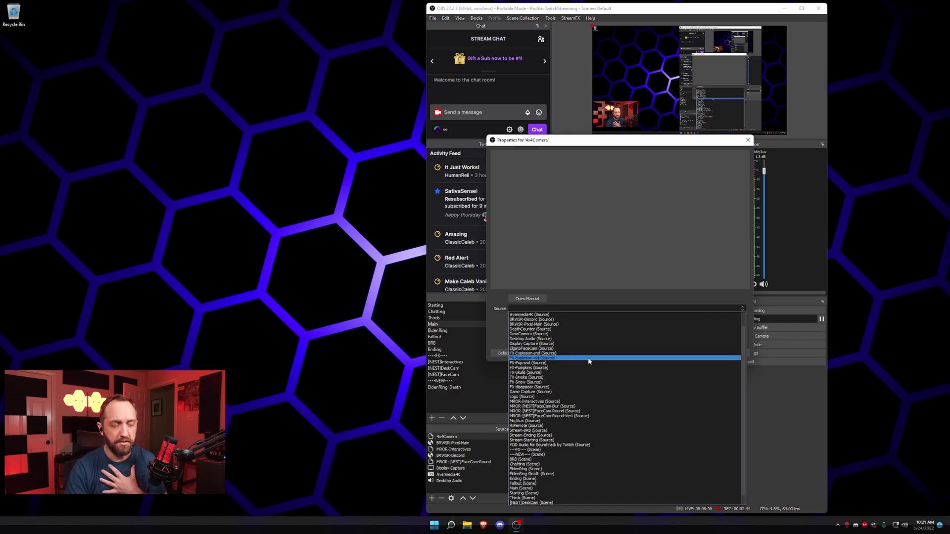
scroll(588, 359, down, 1)
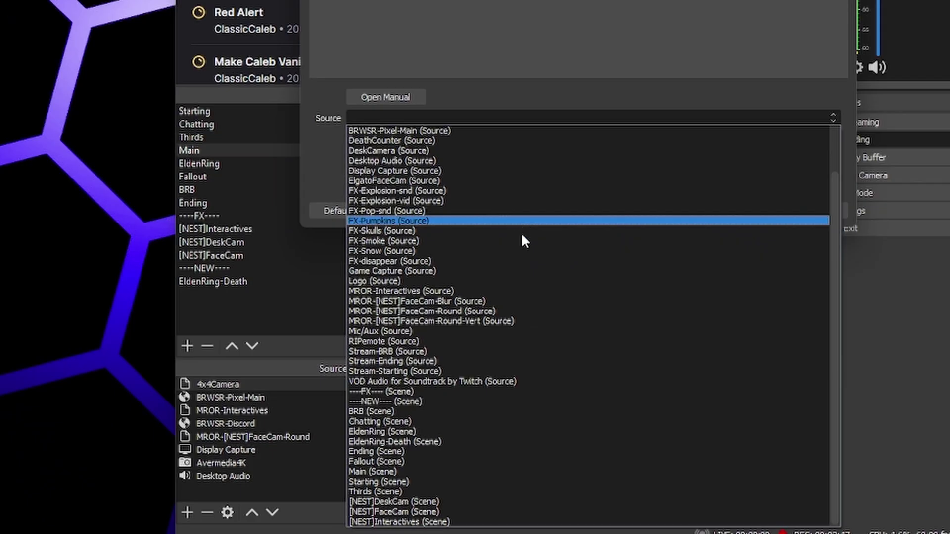
scroll(552, 320, up, 2)
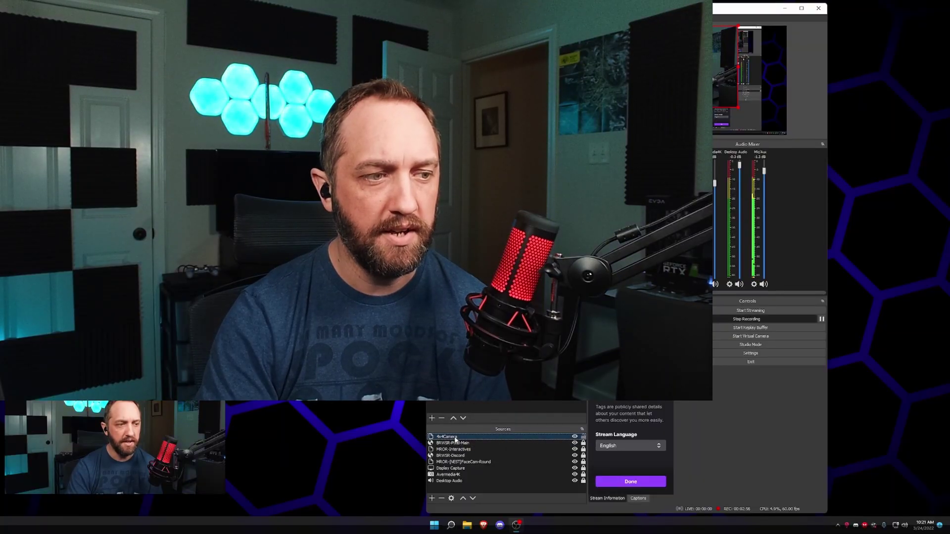
Rename the mirror to 4x3Camera and shrink it toward the canvas's top-left corner
right_click(450, 439)
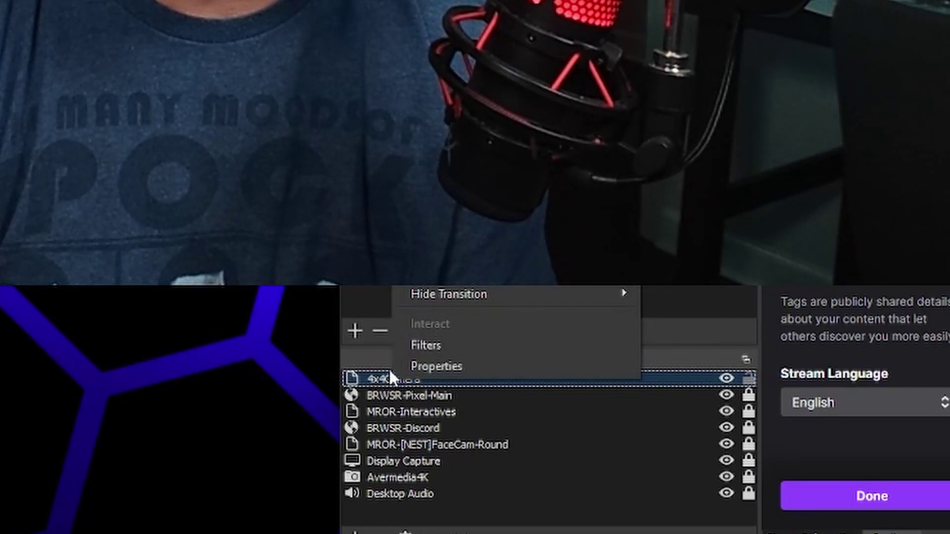
key(Escape)
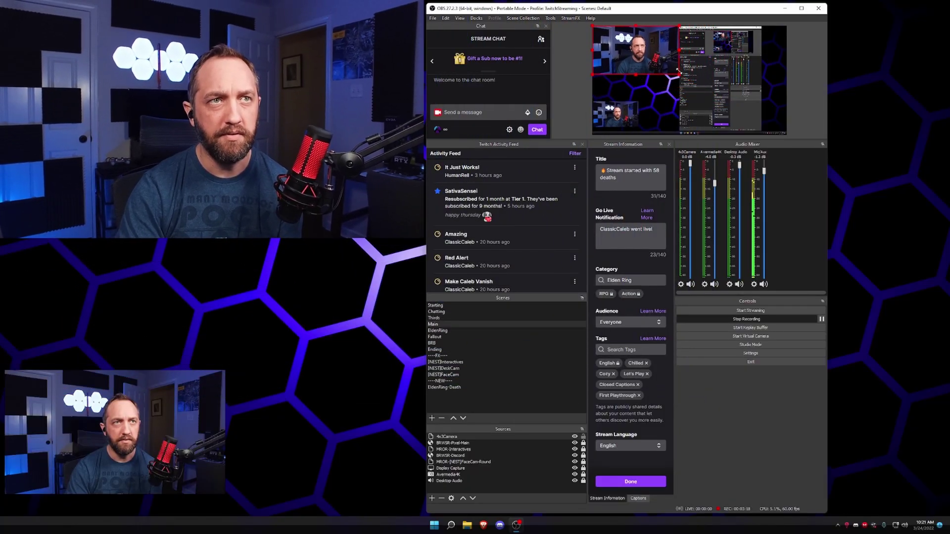
drag(679, 73, 671, 70)
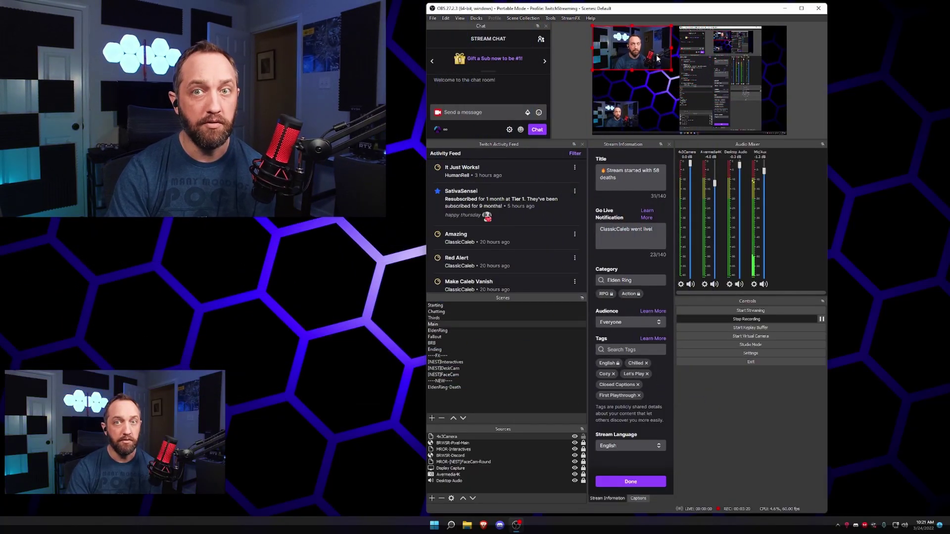
right_click(656, 54)
Open the Filters window for the 4x3Camera source
click(456, 437)
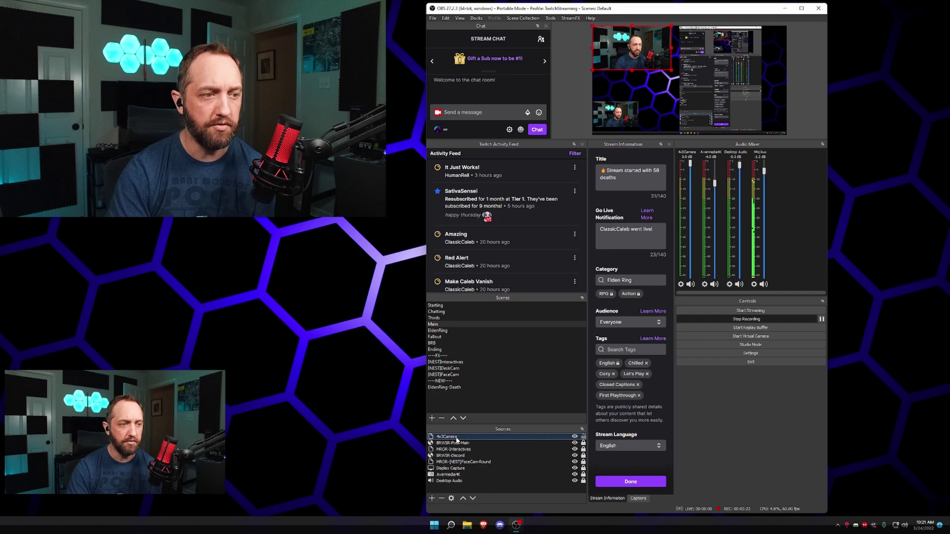
right_click(456, 438)
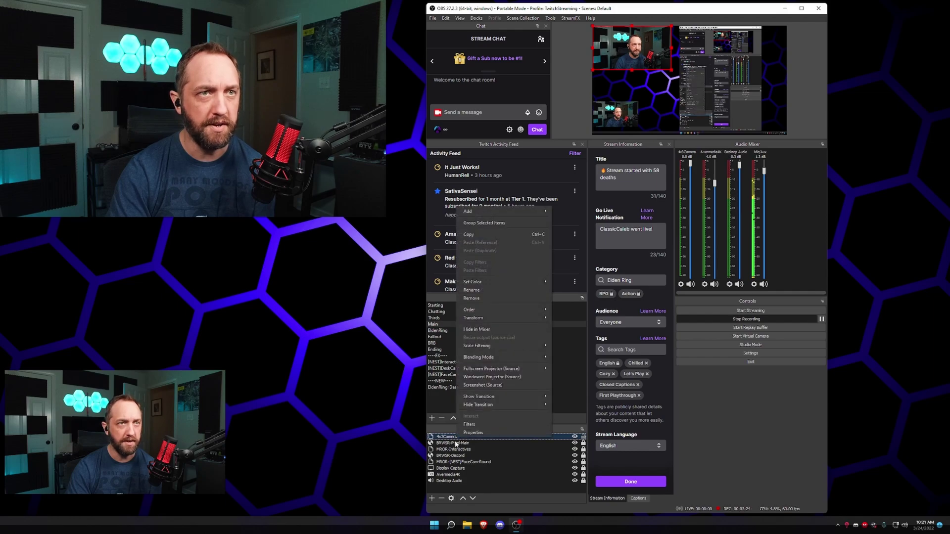
click(491, 424)
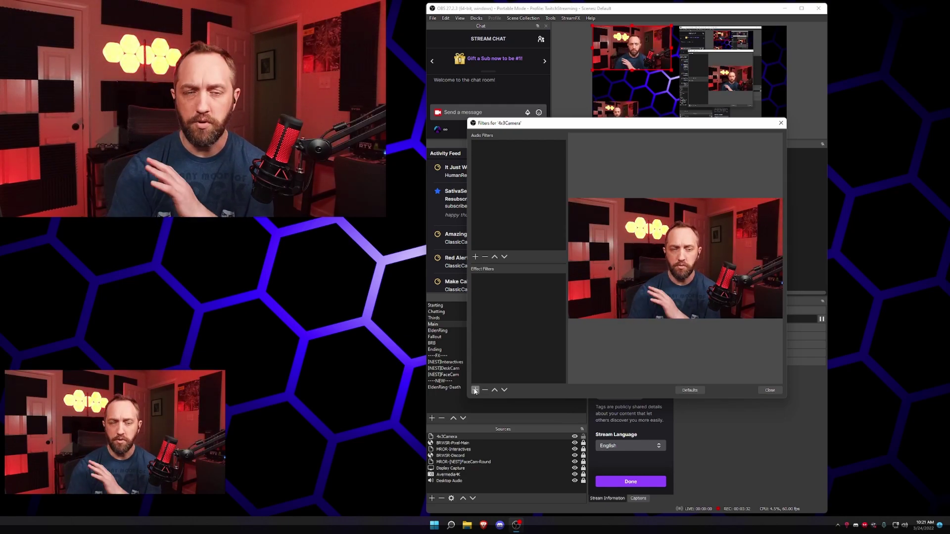
Add an Image Mask/Blend filter loading 4-3_normal.png to 4x3Camera, then close the filters
click(475, 390)
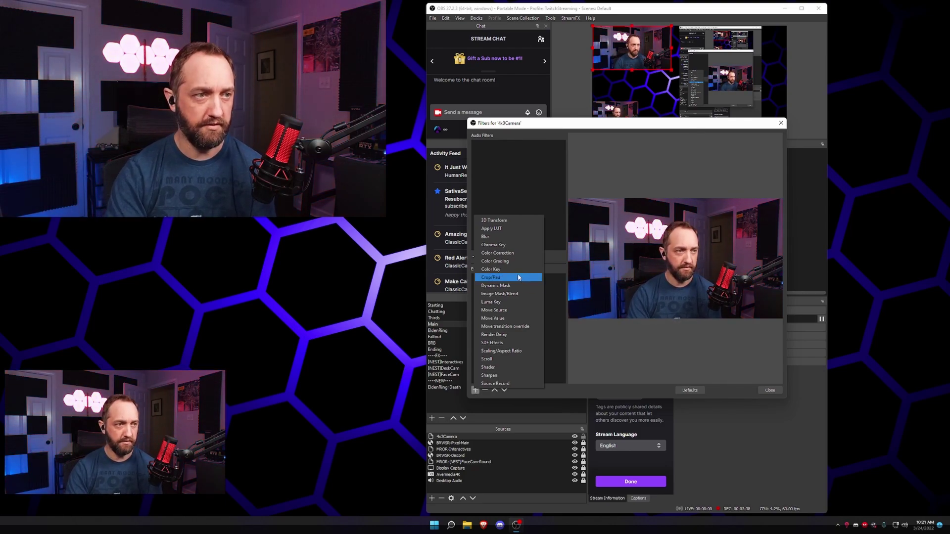
click(510, 293)
click(610, 276)
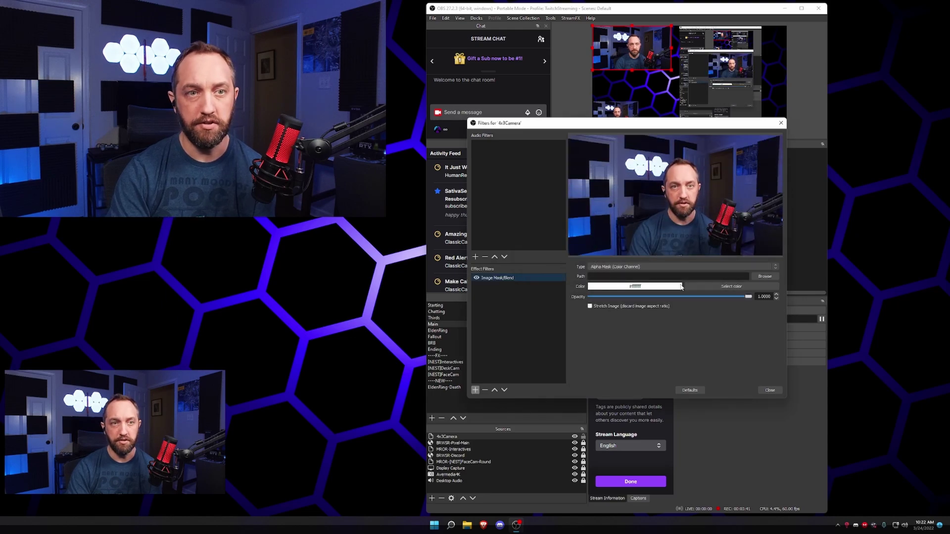
click(764, 276)
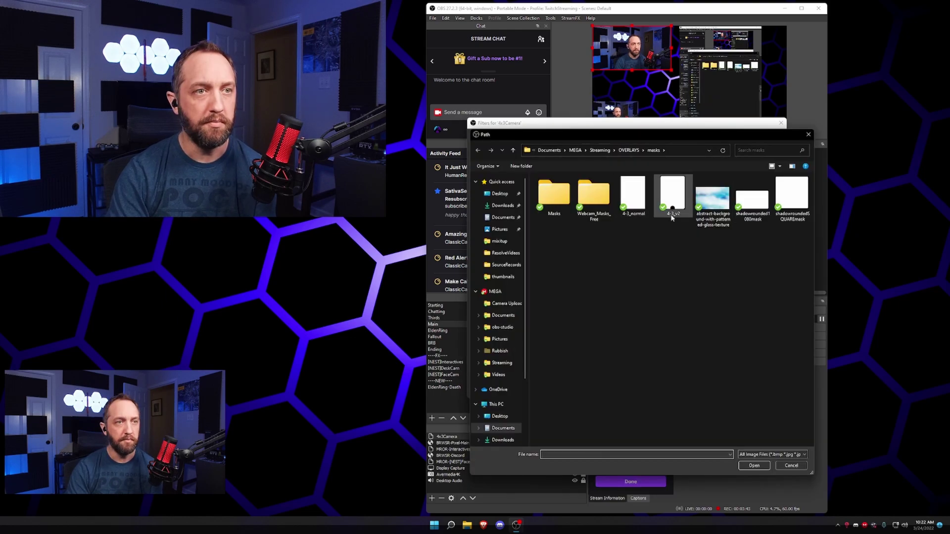
click(633, 195)
click(748, 466)
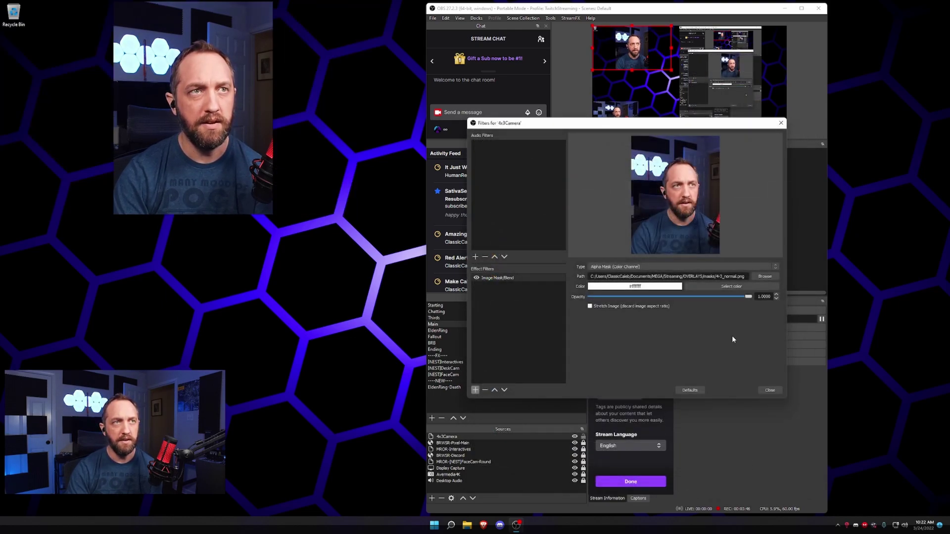
click(769, 390)
Move the masked 4x3Camera lower, shrink it further, and nudge it into place at upper left
drag(643, 57, 624, 83)
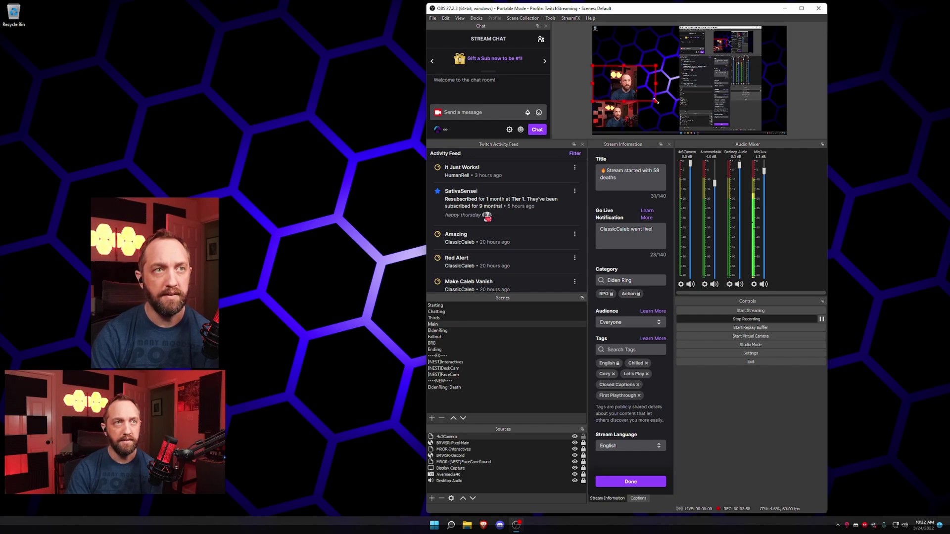
drag(656, 101, 645, 92)
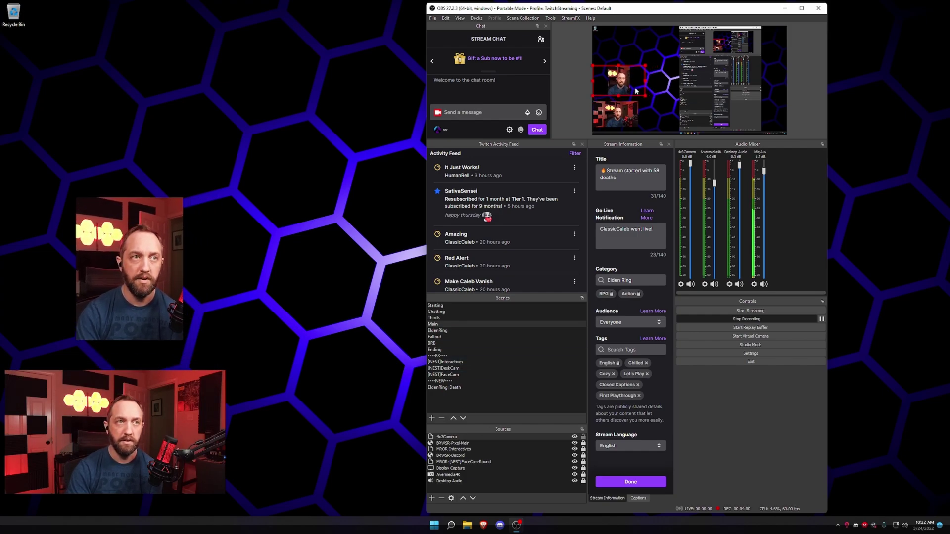
drag(622, 87, 620, 85)
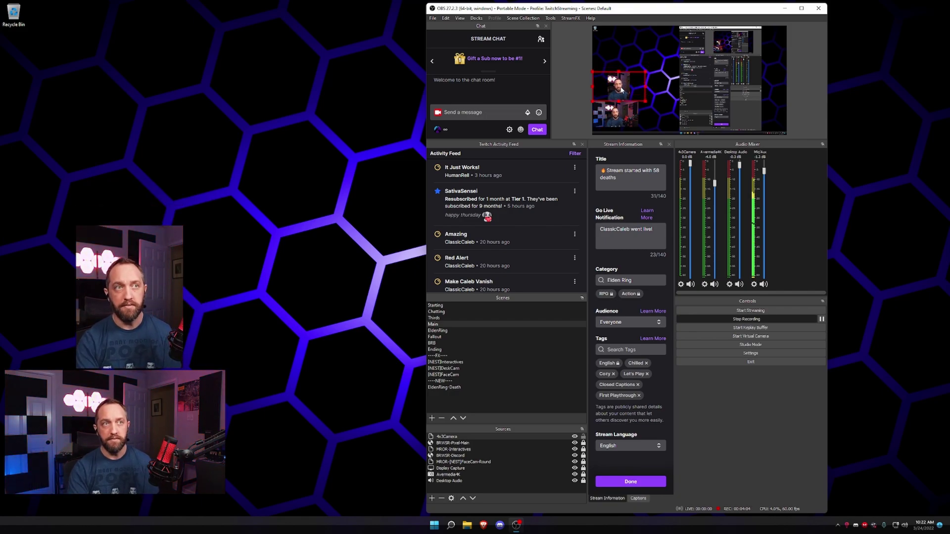